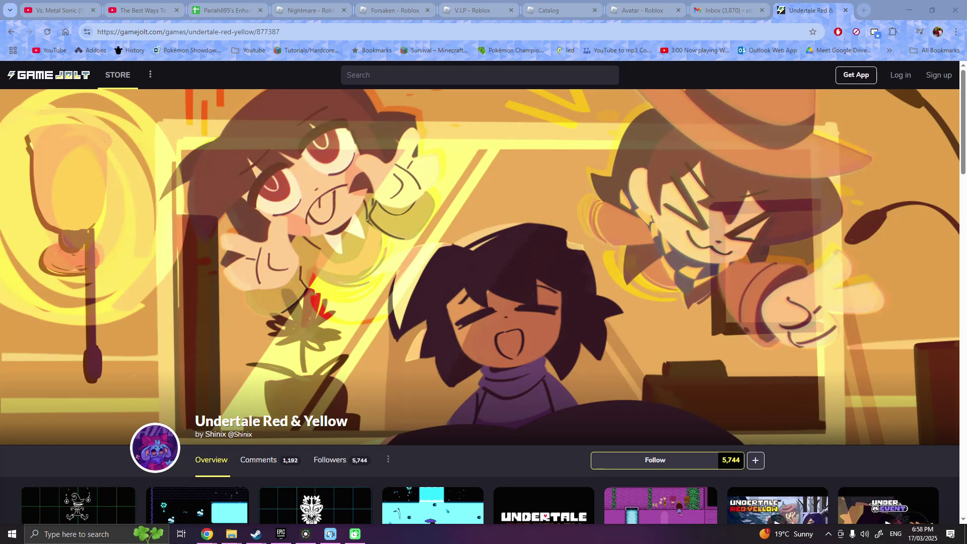
Step: Download the free Undertale Red & Yellow version 2.0.2 build from its Game Jolt page
scroll(483, 302, "down", 1)
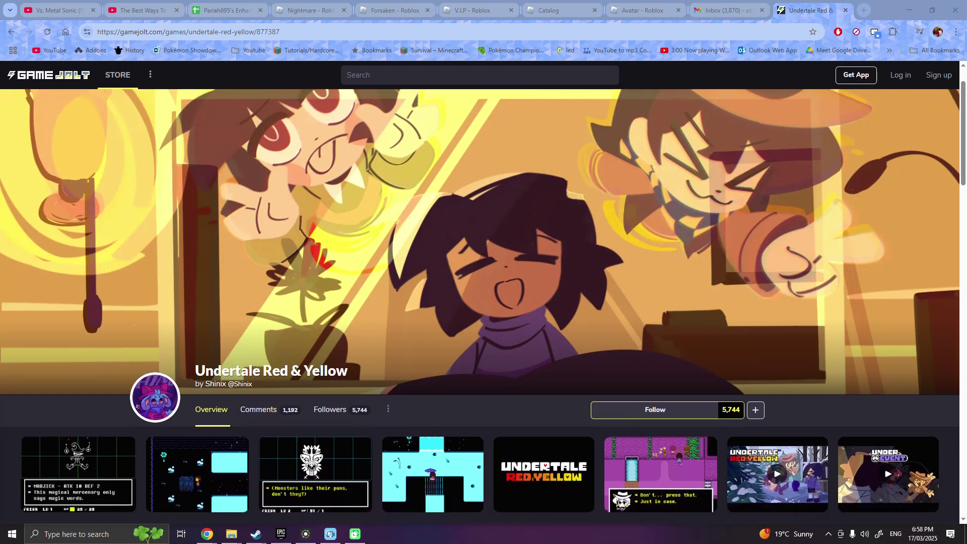
scroll(484, 302, "down", 1)
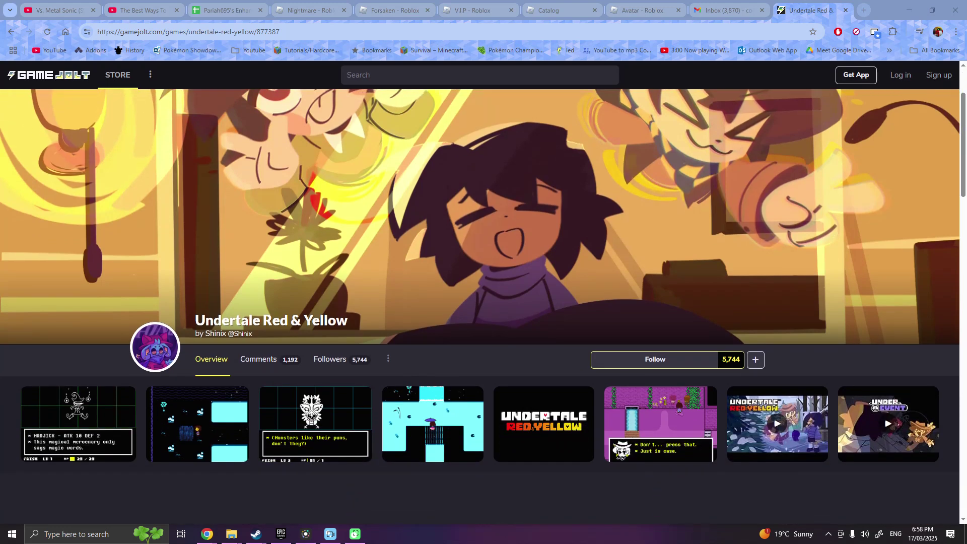
scroll(483, 302, "down", 1)
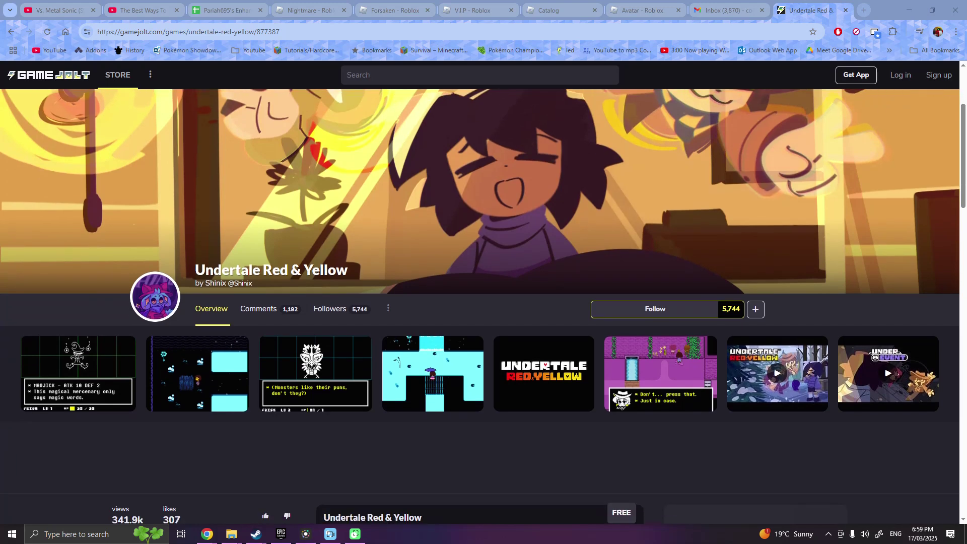
scroll(484, 303, "down", 1)
scroll(484, 303, "down", 2)
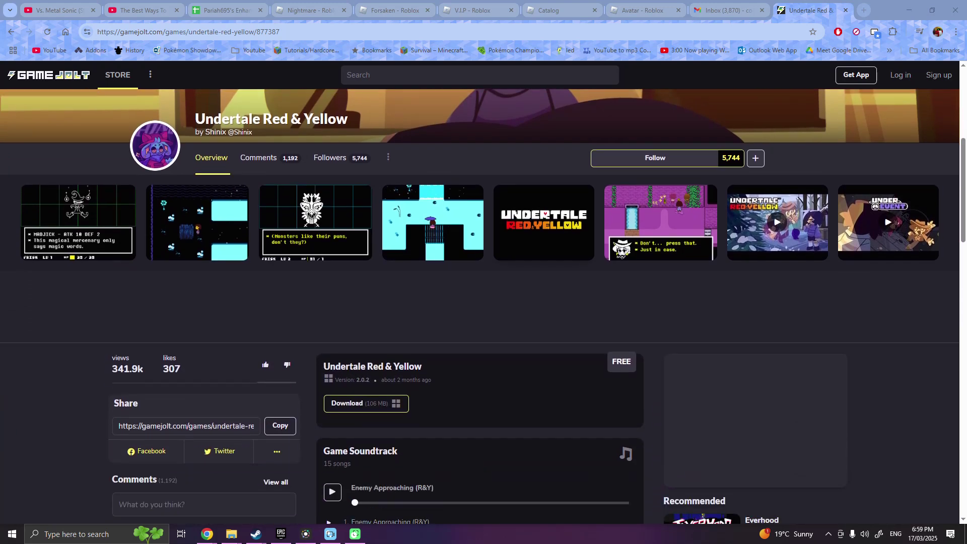
scroll(484, 302, "down", 1)
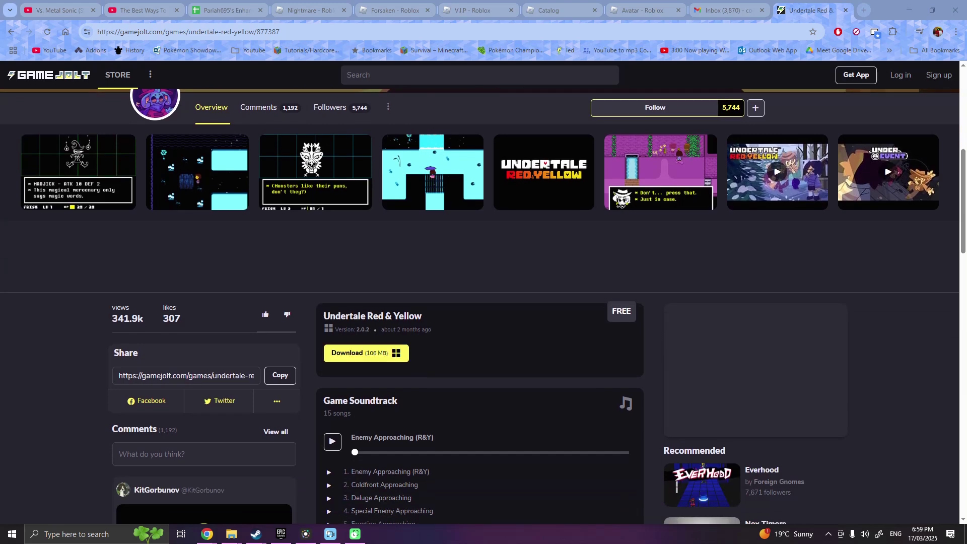
left_click(393, 353)
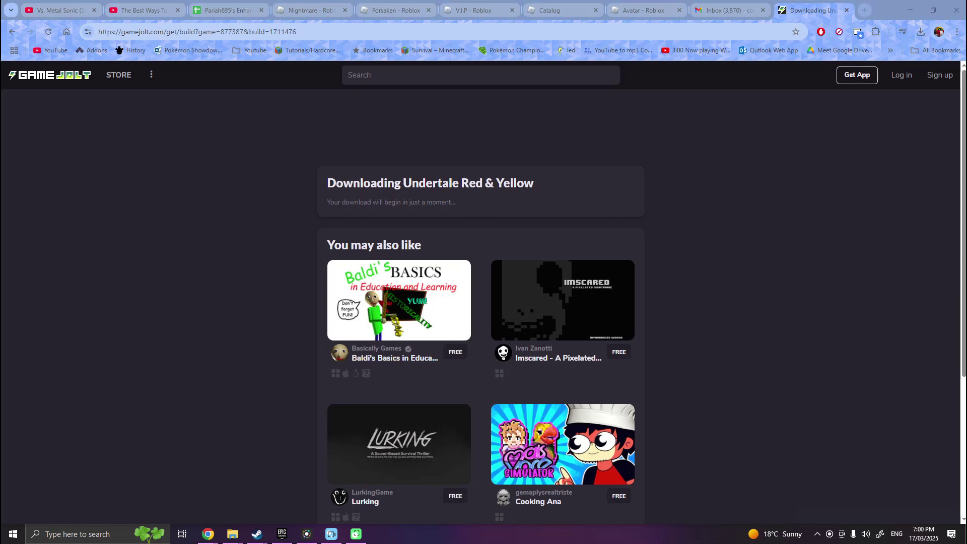
Step: Open the downloaded ut-red-and-yellow (1).zip in WinRAR, dismiss the extra WinRAR window and look through the archive's contents
left_click(921, 31)
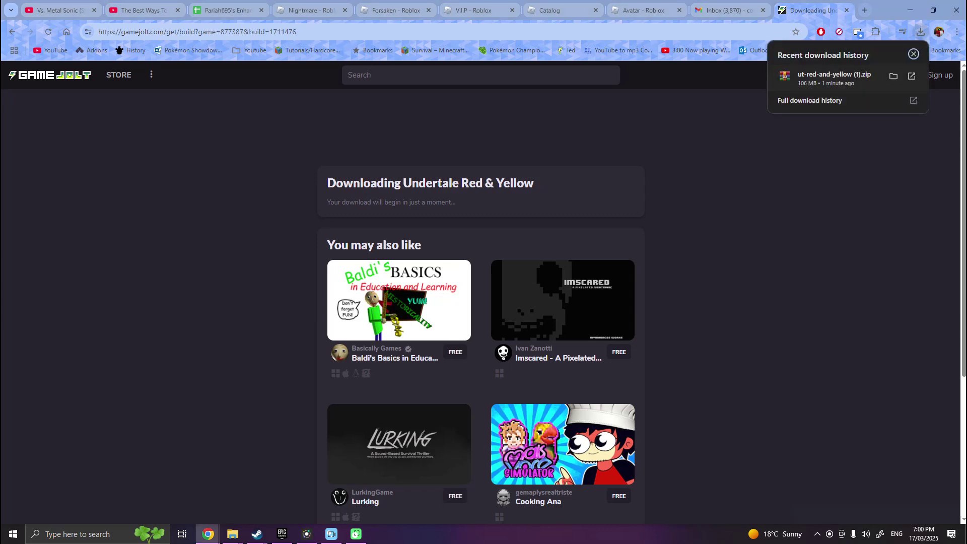
left_click(834, 76)
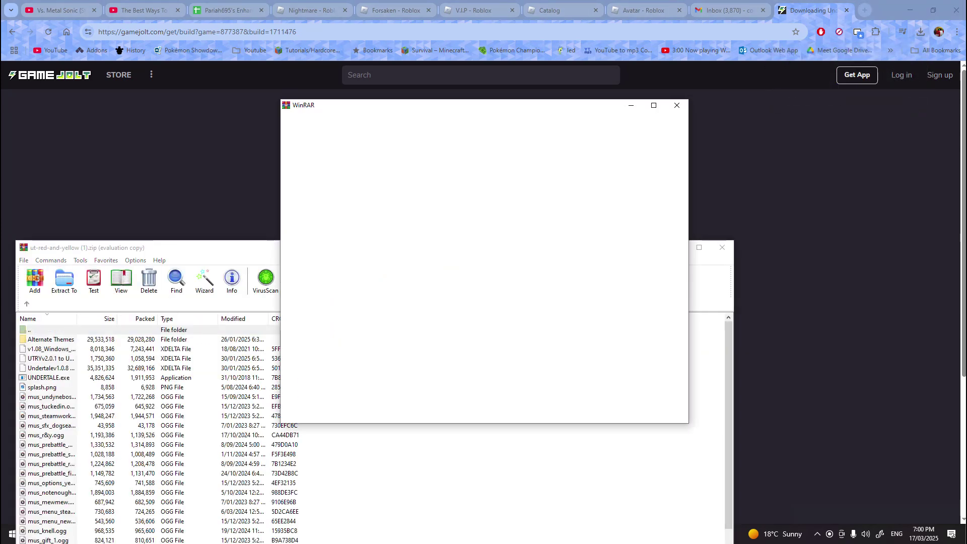
left_click(677, 105)
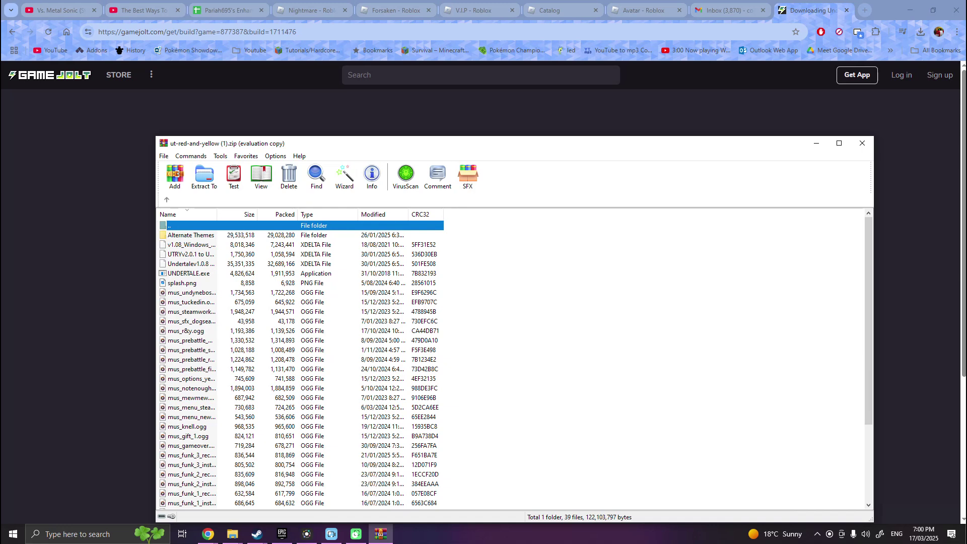
left_click_drag(415, 146, 390, 107)
scroll(227, 252, "down", 3)
scroll(227, 252, "up", 3)
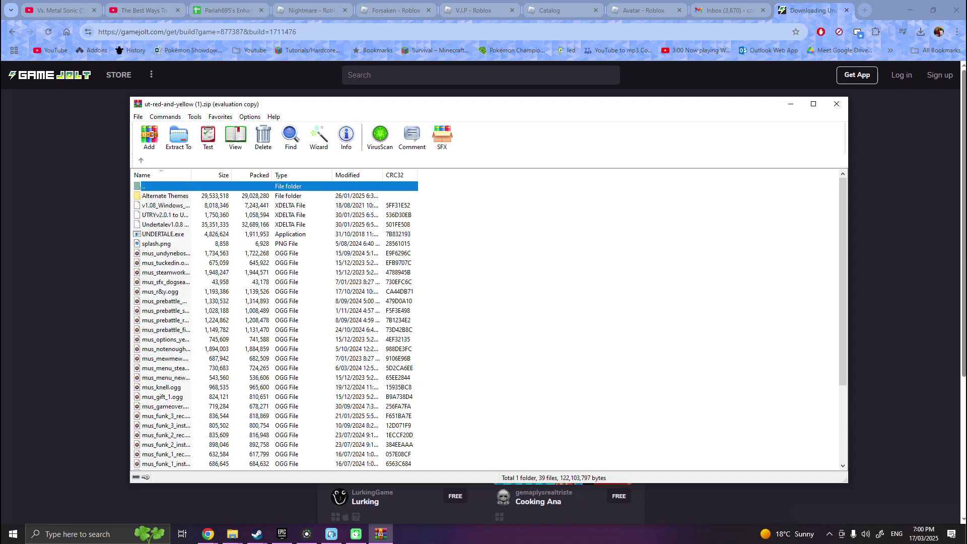
scroll(275, 323, "down", 4)
scroll(275, 323, "up", 4)
Step: Switch to Steam and browse Undertale's local files to open the game's install folder
left_click(232, 534)
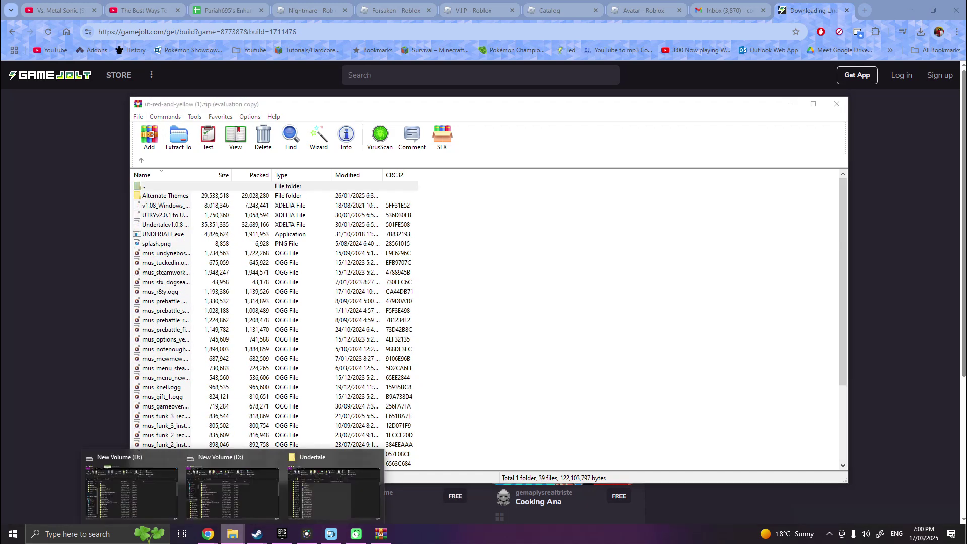
left_click(504, 342)
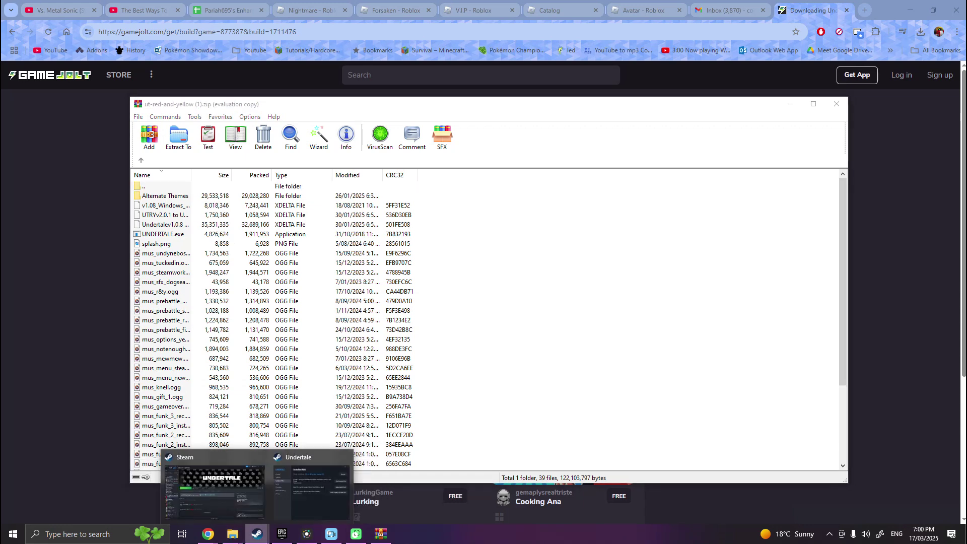
left_click(257, 534)
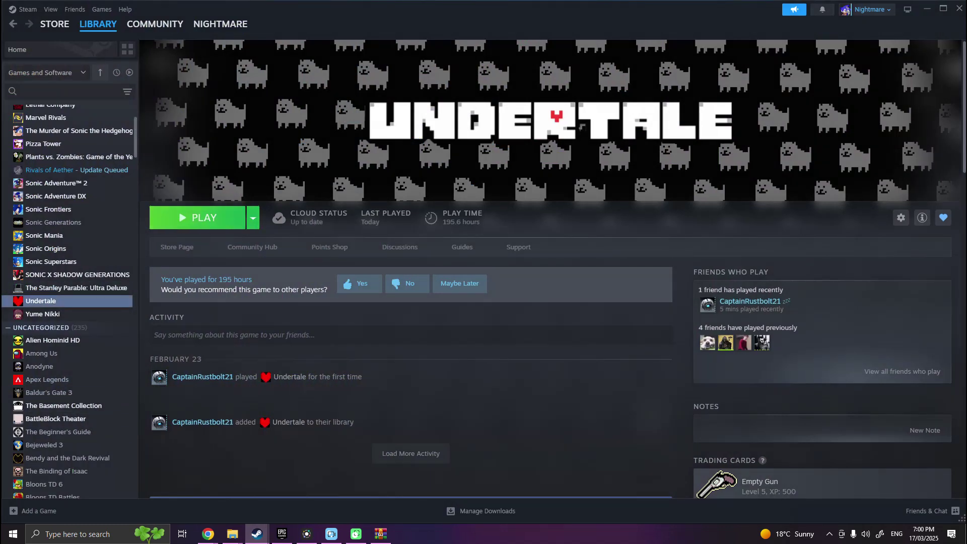
right_click(111, 302)
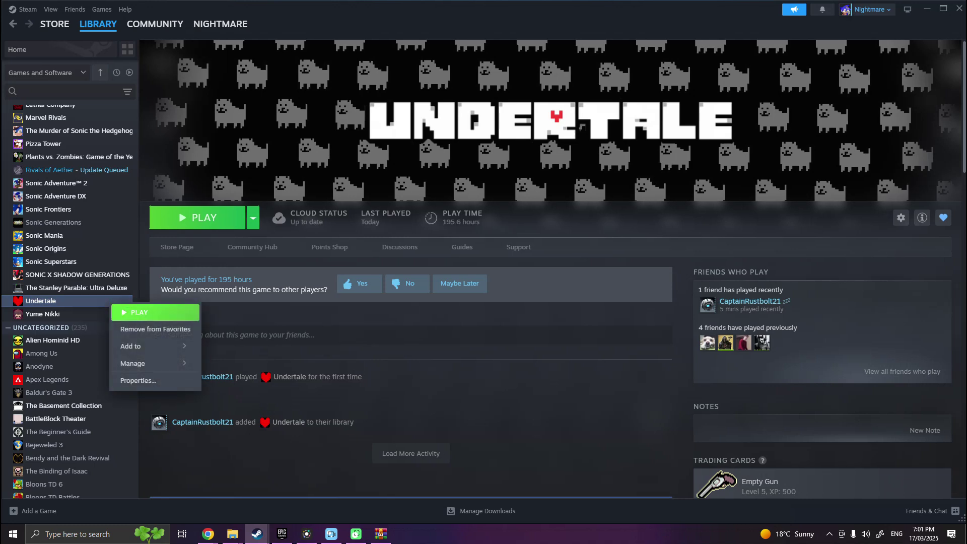
mouse_move(151, 363)
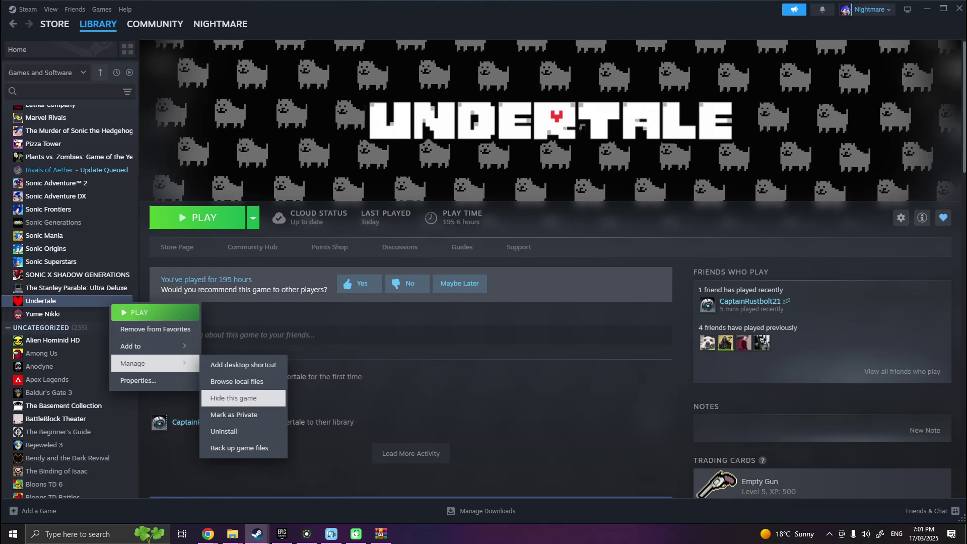
left_click(237, 381)
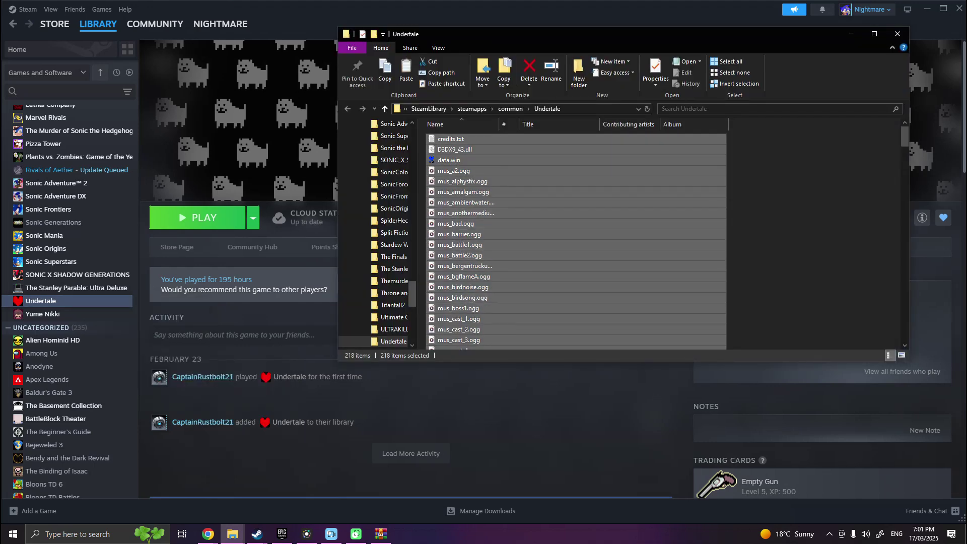
Step: Bring back the WinRAR archive and arrange it beside the Undertale install folder so both file lists are accessible
left_click_drag(513, 37, 330, 117)
left_click(381, 534)
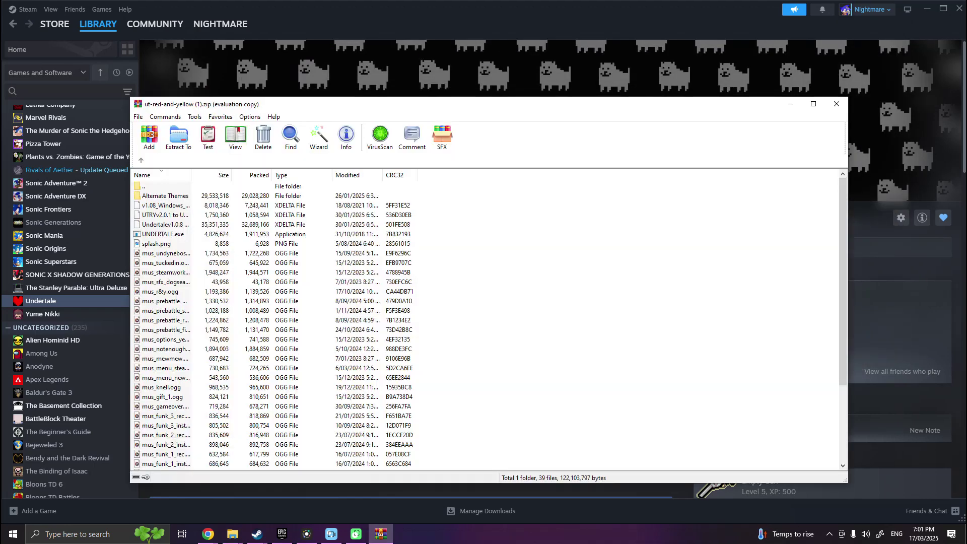
left_click_drag(454, 108, 641, 128)
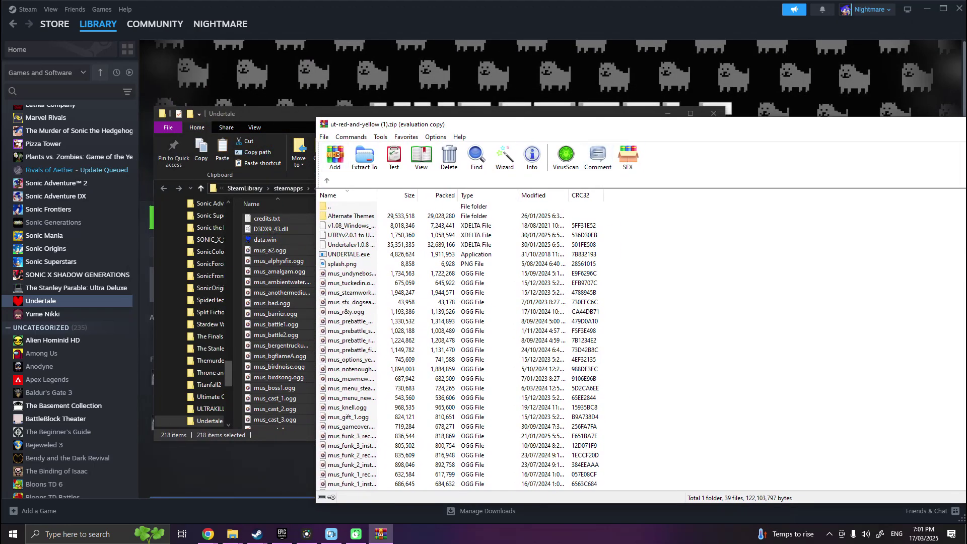
left_click(159, 81)
left_click_drag(159, 81, 110, 79)
Step: Select every file and folder in the mod archive, from Alternate Themes down to DeltaPatcher.exe
left_click(660, 217)
left_click_drag(652, 210, 468, 266)
left_click(655, 272)
left_click_drag(635, 223, 529, 243)
left_click(628, 222)
left_click_drag(624, 210, 537, 226)
left_click(625, 221)
left_click(569, 216)
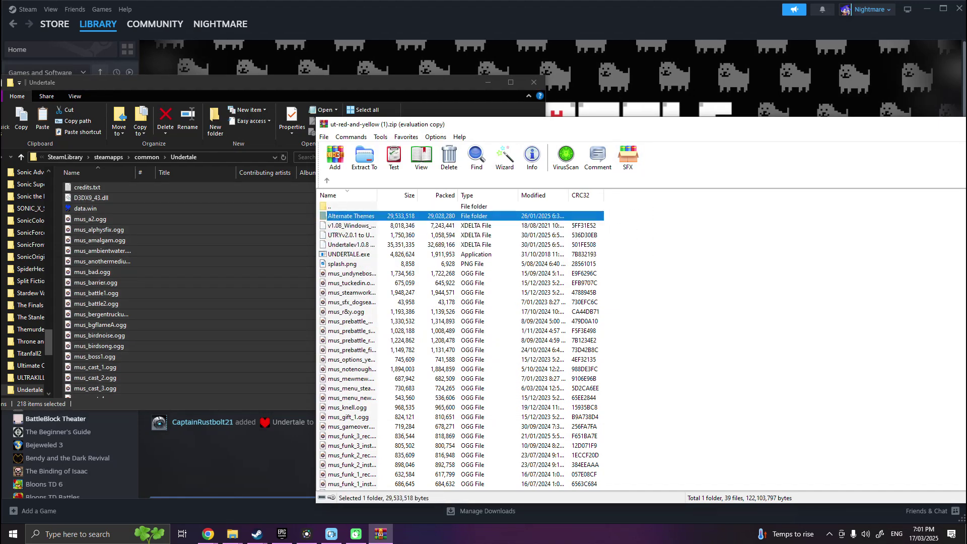
left_click(625, 220)
left_click_drag(619, 223, 606, 493)
left_click(613, 219)
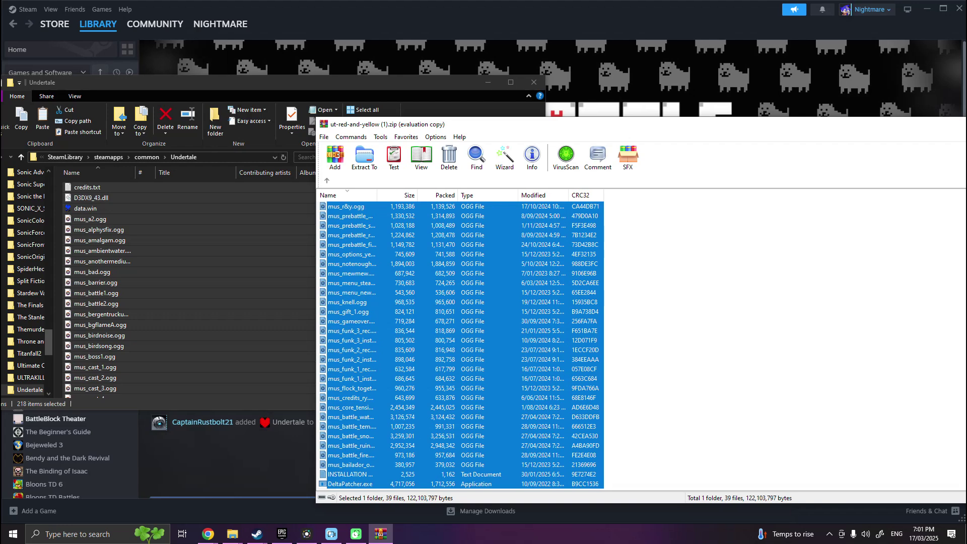
Step: Extract the selected archive contents into the Undertale install folder, replacing the files with the same names
left_click_drag(494, 127, 443, 289)
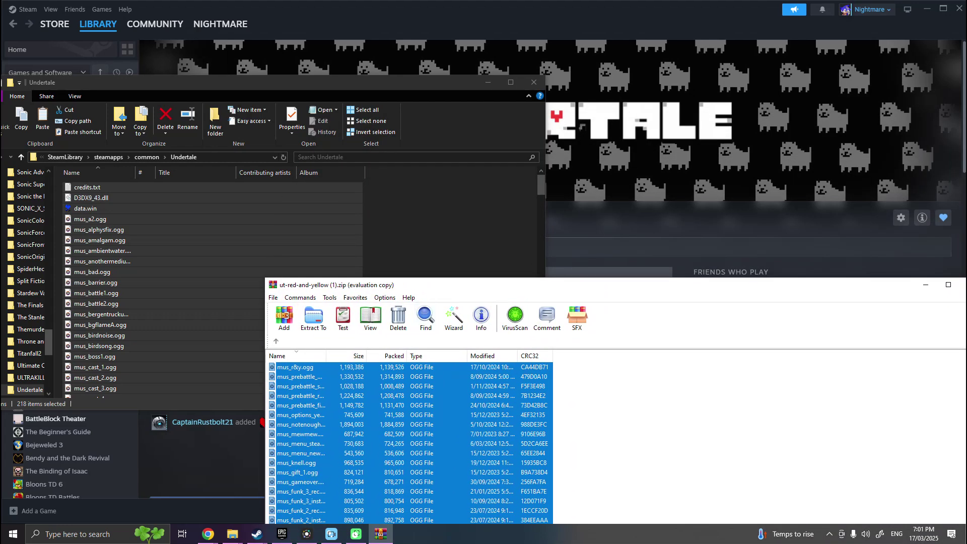
left_click_drag(362, 406, 428, 232)
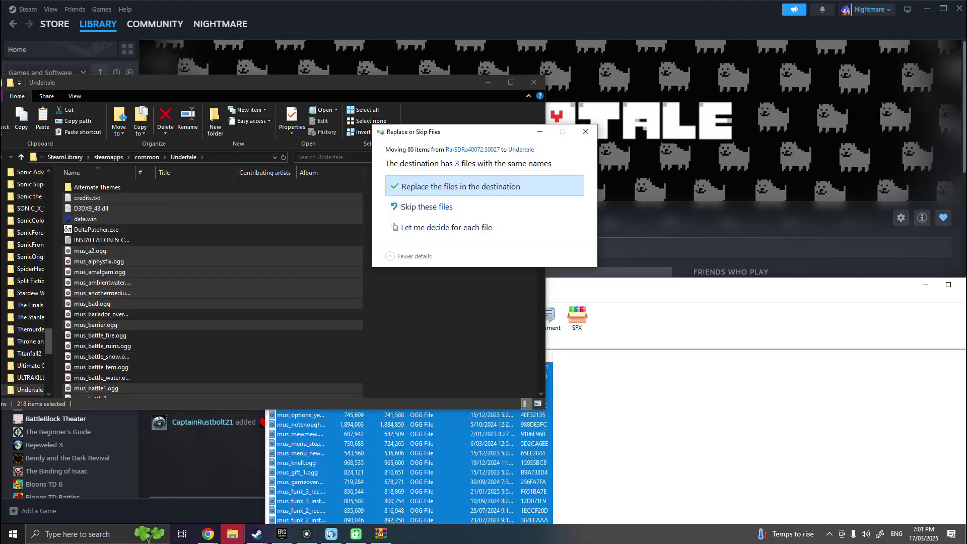
left_click(461, 187)
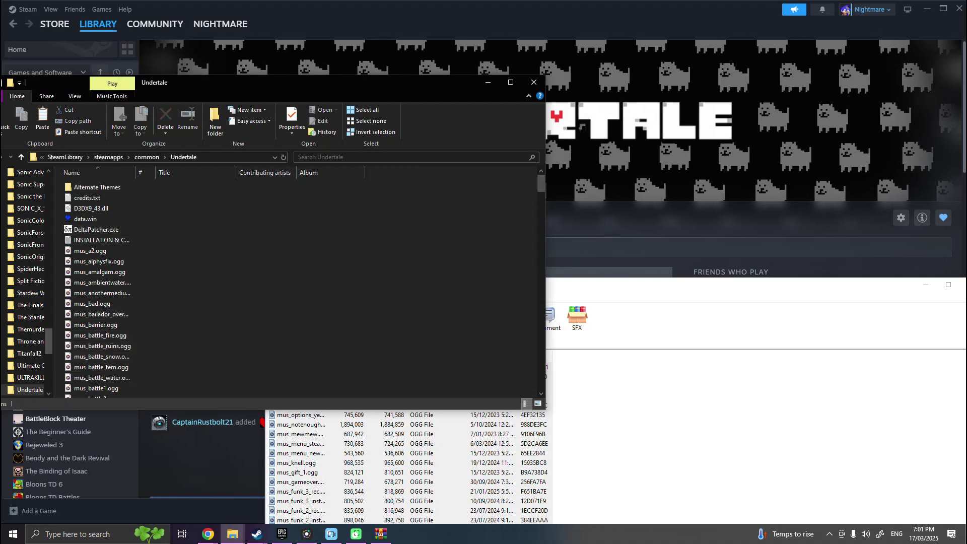
Step: Launch DeltaPatcher.exe from the Undertale install folder
scroll(222, 247, "down", 11)
scroll(222, 252, "up", 11)
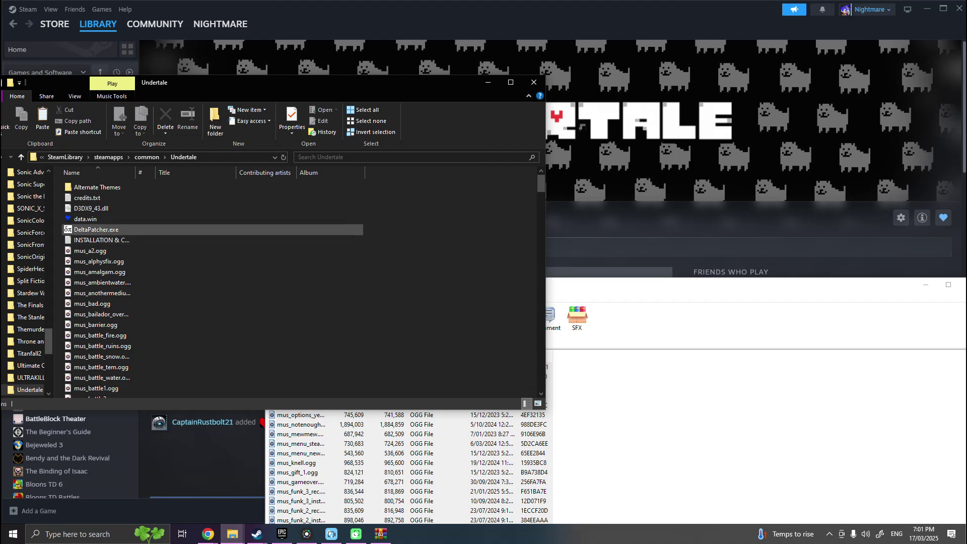
double_click(97, 229)
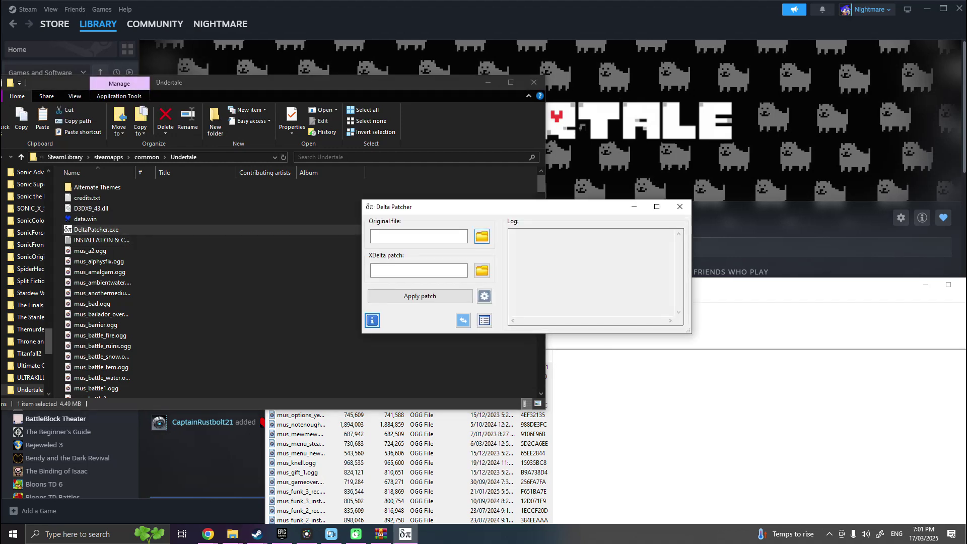
Step: Choose data.win from the Undertale folder as the original file in Delta Patcher
left_click(419, 271)
left_click(482, 237)
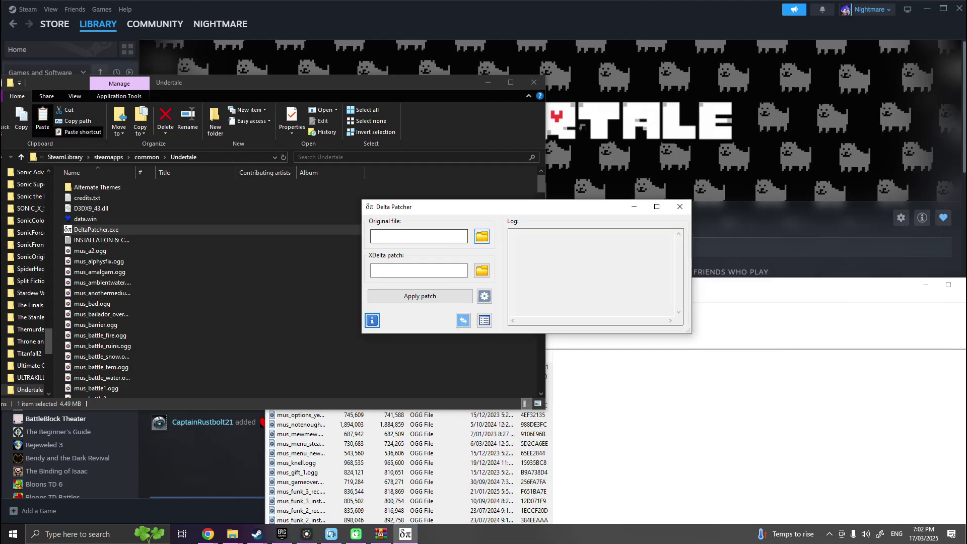
left_click(482, 236)
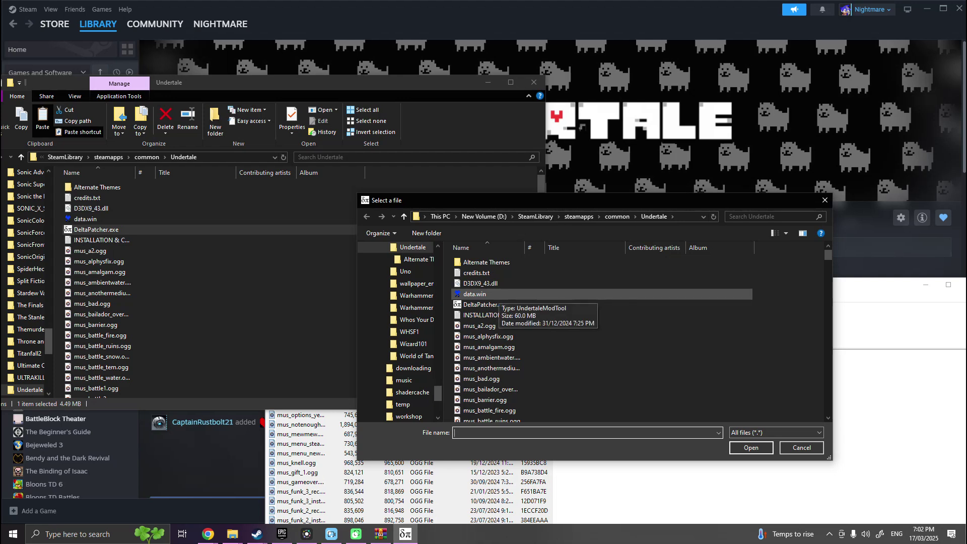
double_click(496, 294)
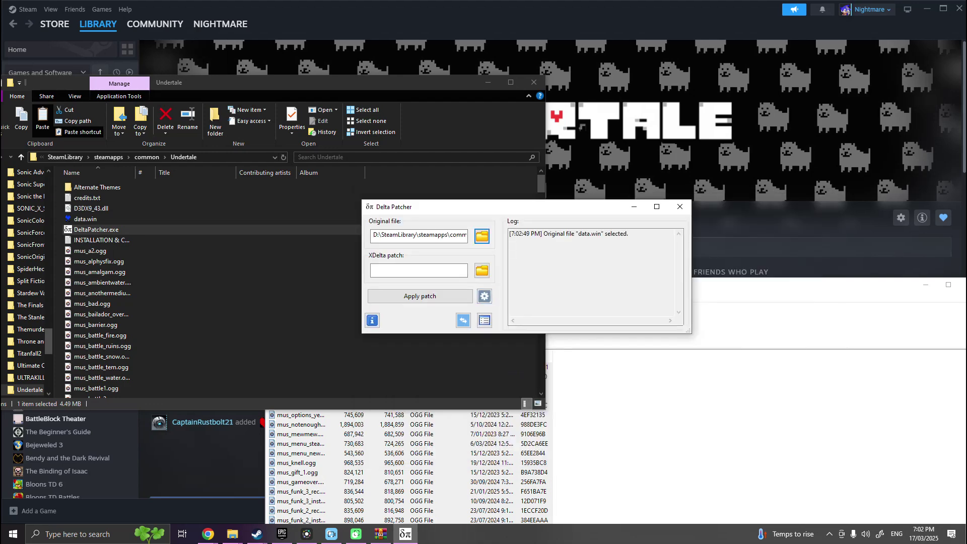
Step: Apply the XDelta patch "Undertalev1.0.8 to UTRYv2.0.2.xdelta" to the original file and close Delta Patcher
left_click(483, 271)
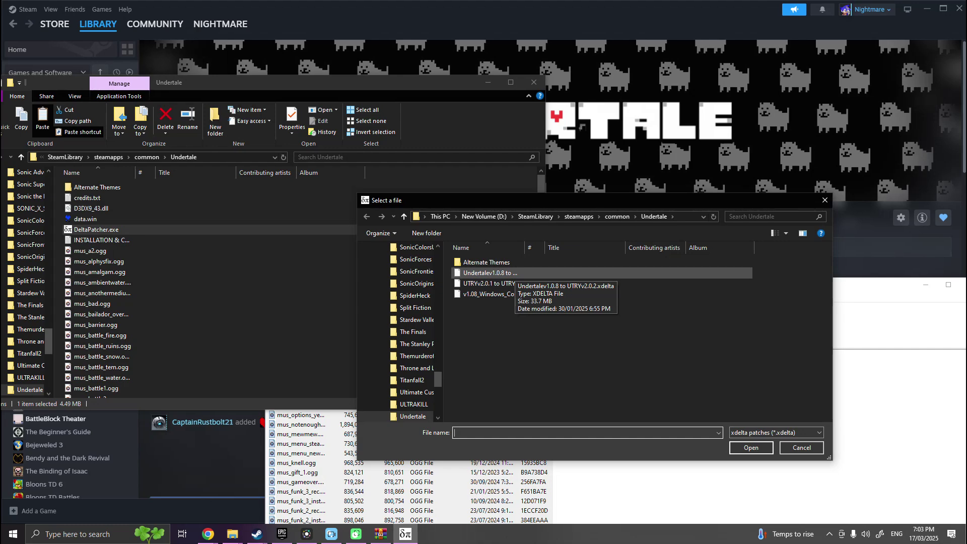
double_click(504, 273)
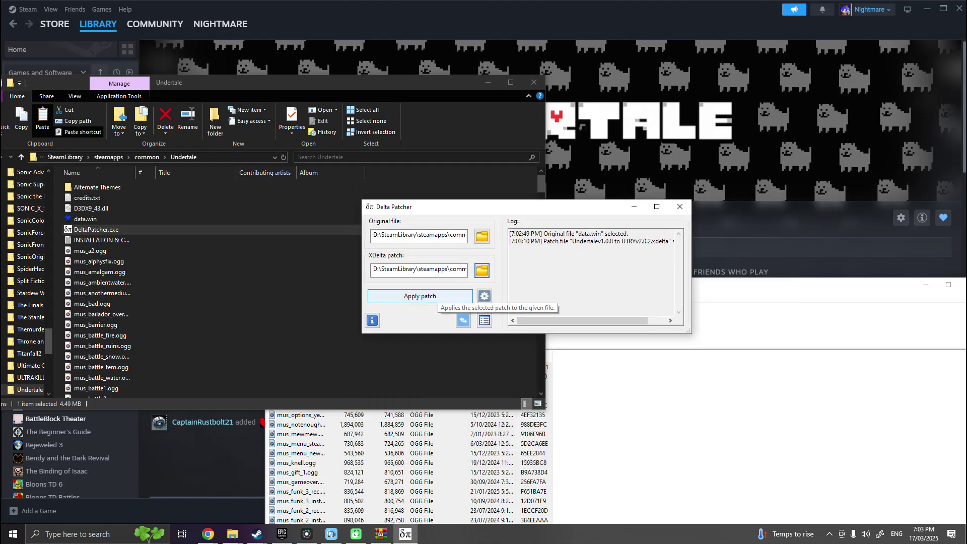
left_click(436, 297)
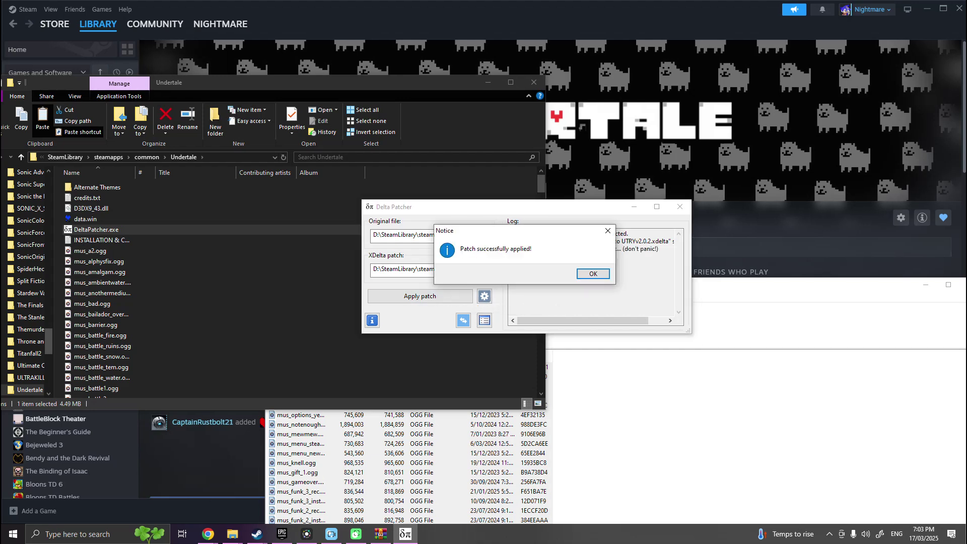
left_click(593, 274)
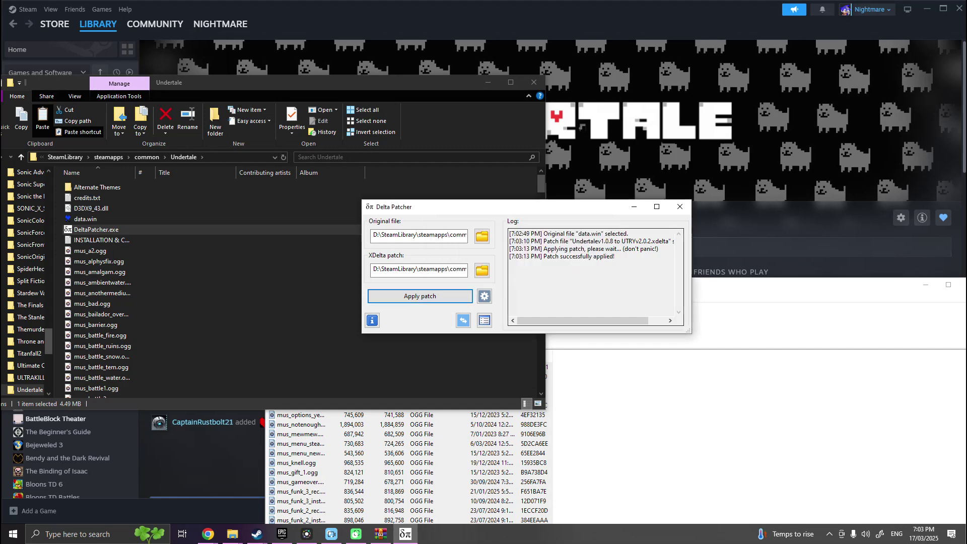
left_click(680, 207)
Step: Launch UNDERTALE.exe from the Undertale install folder
scroll(151, 285, "down", 15)
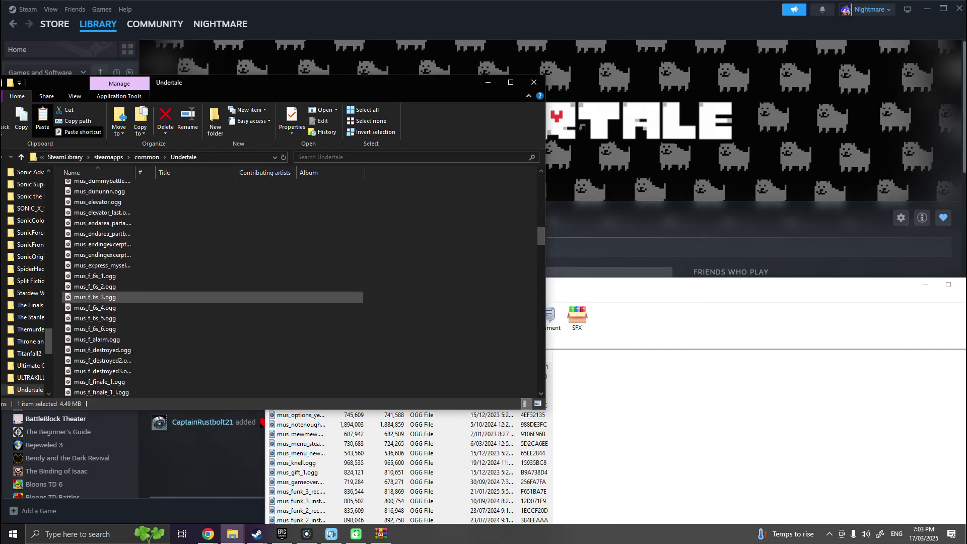
scroll(302, 282, "down", 20)
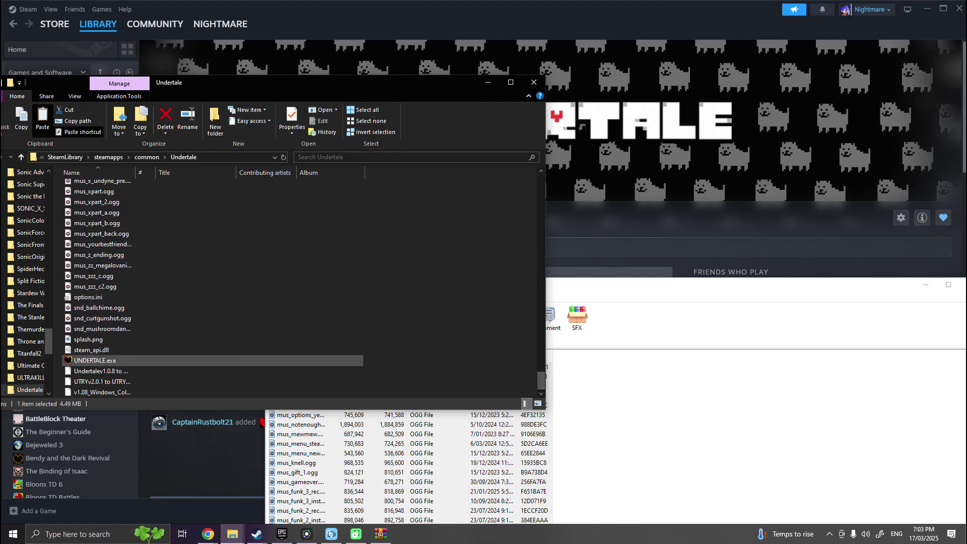
mouse_move(541, 381)
left_mouse_down()
mouse_move(541, 181)
mouse_move(542, 382)
left_mouse_up()
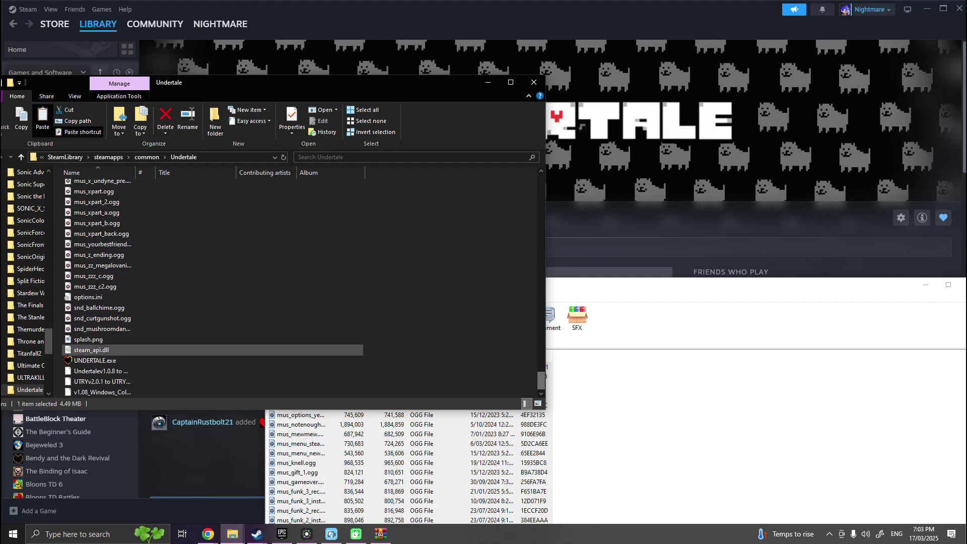
left_click(96, 360)
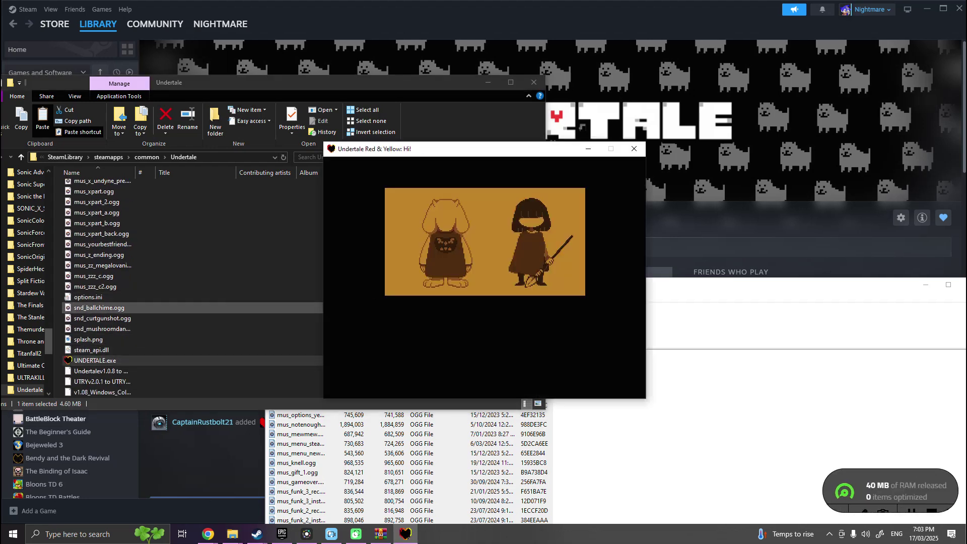
Step: Switch the game to full screen and skip the intro to begin a new game
key("F4")
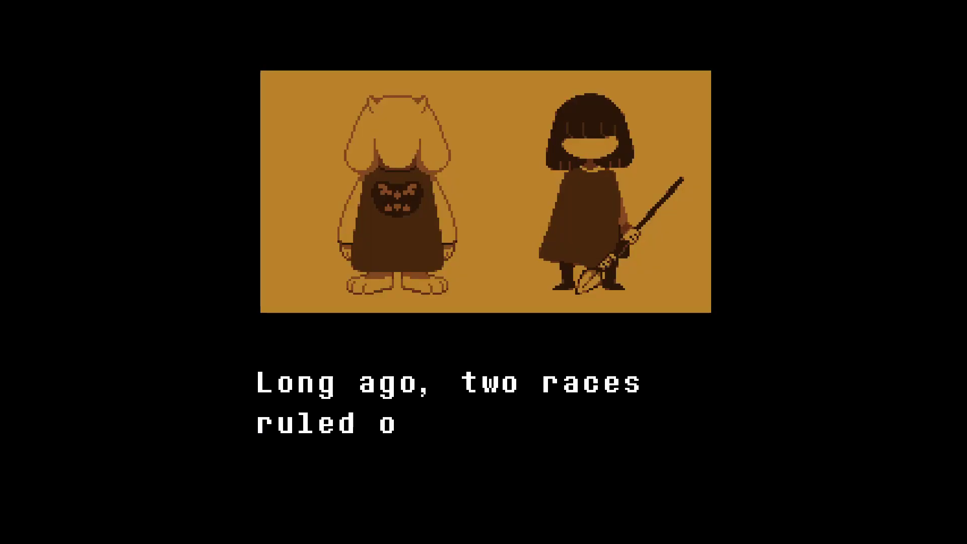
key("z")
key("z")
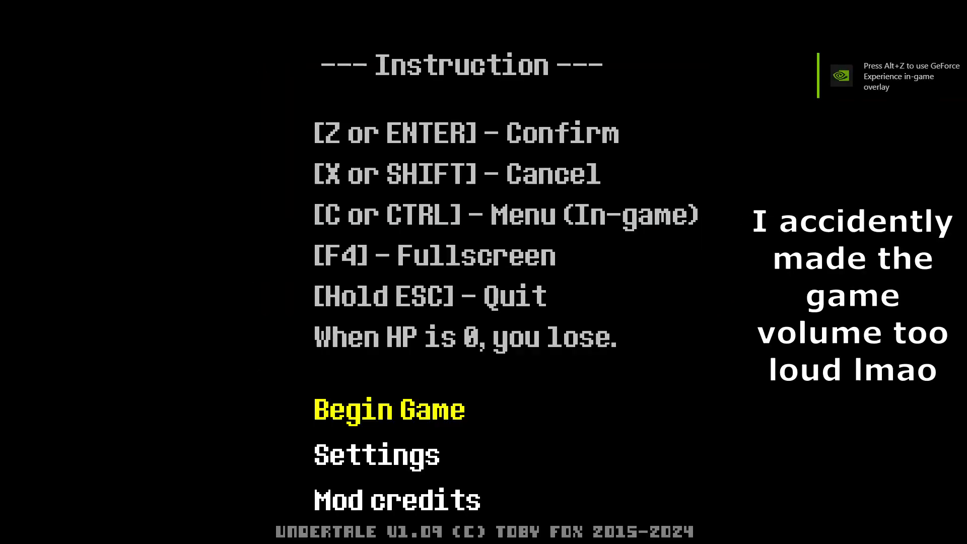
key("z")
Step: Enter "Chara" as the fallen human's name on the letter grid
key("Right")
key("Right")
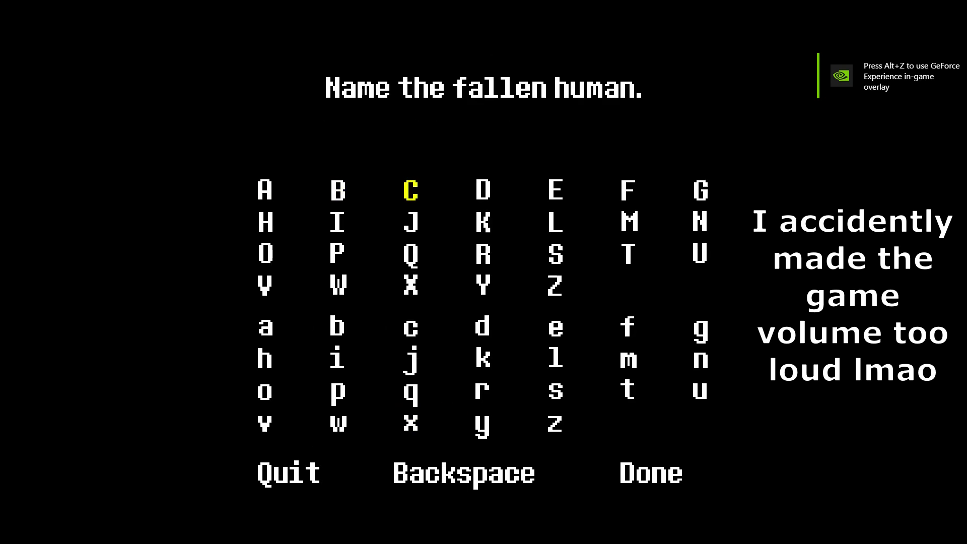
key("z")
key("Down")
key("Down")
key("Down")
key("Down")
key("Left")
key("Down")
key("Left")
key("z")
key("Up")
key("z")
key("Right")
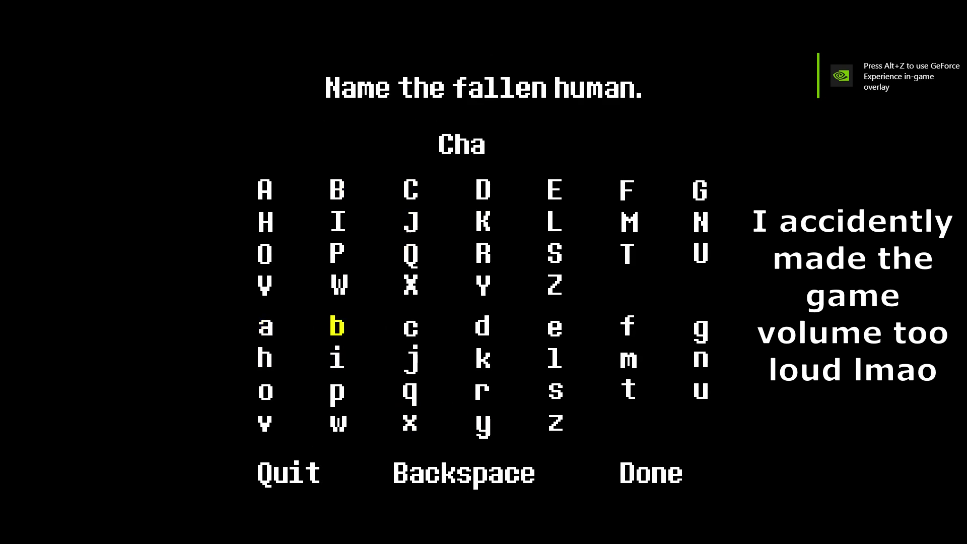
key("Down")
key("Right")
key("Right")
key("Down")
key("z")
key("Left")
key("Up")
key("Up")
key("Left")
key("Left")
key("z")
key("Down")
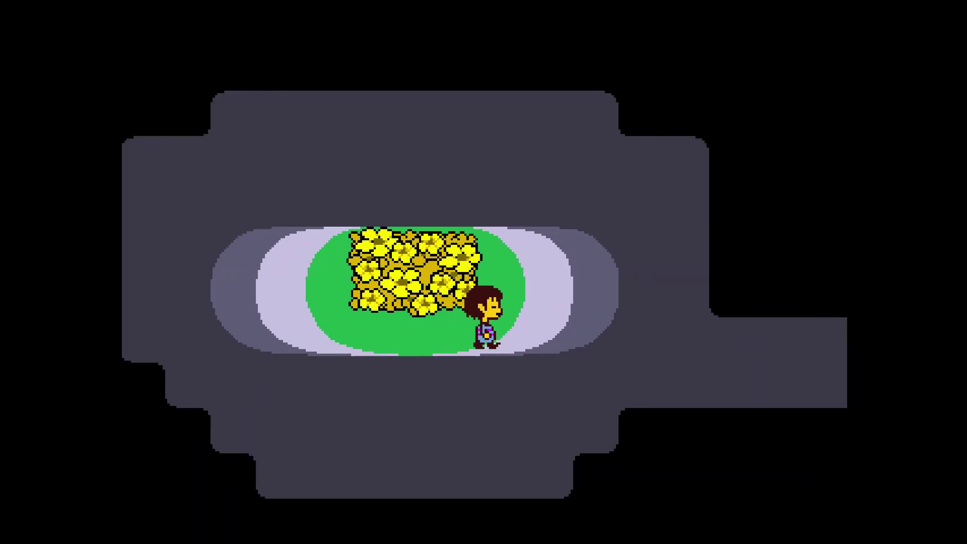
Step: Walk the character from the flower bed into the corridor on the east side, advancing the narration dialogue
key("c")
key("x")
key("Right")
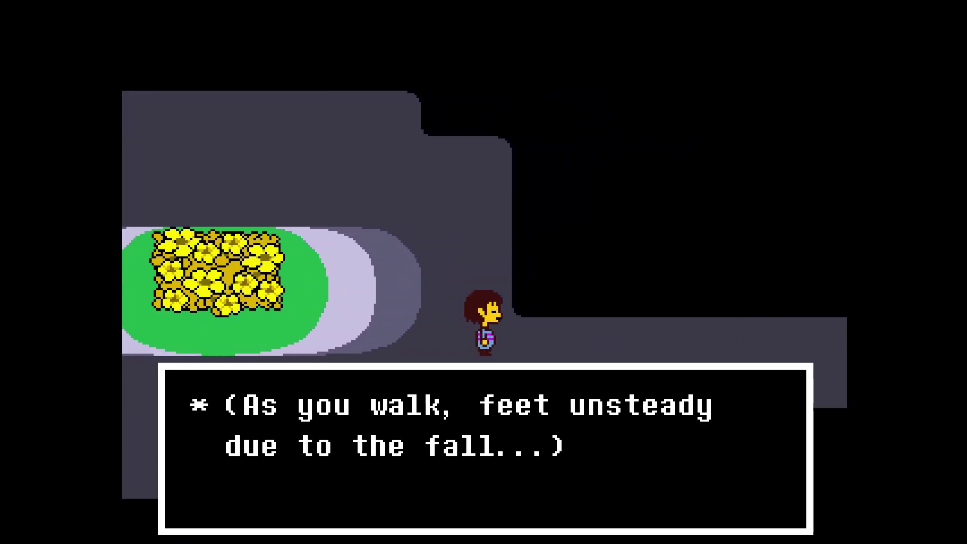
key("z")
key("z")
key("Right")
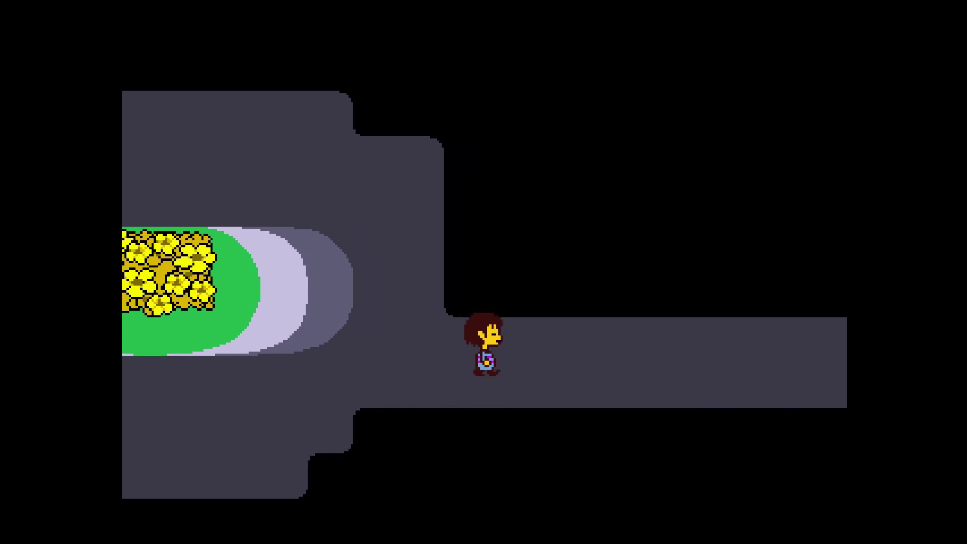
key("Up")
key("x")
key("z")
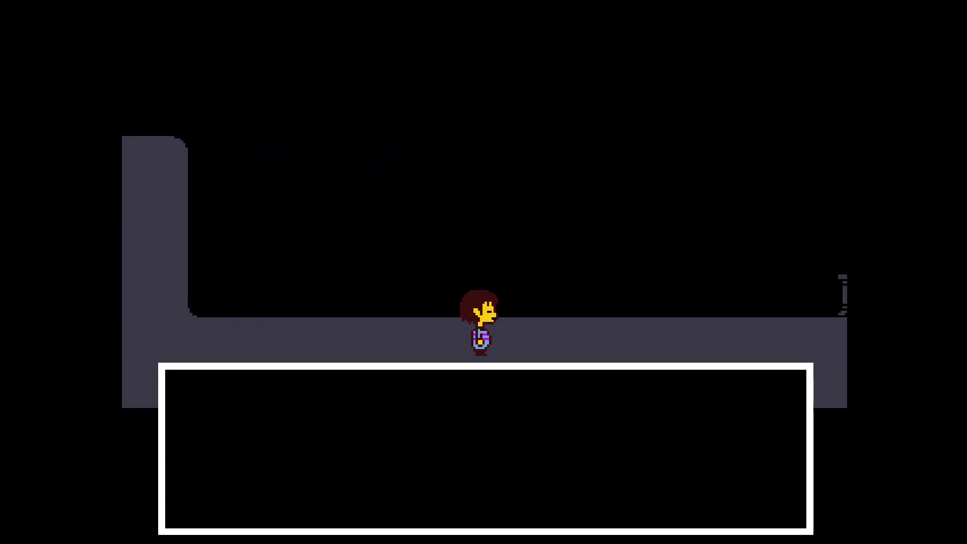